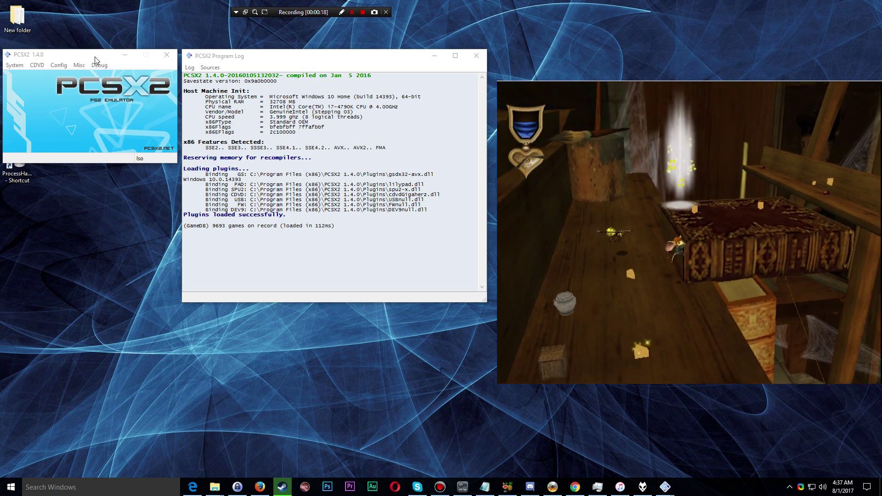
# Step: Open the LilyPad controller plugin settings and move the settings window clear of the main emulator window and the game
pyautogui.click(93, 58)
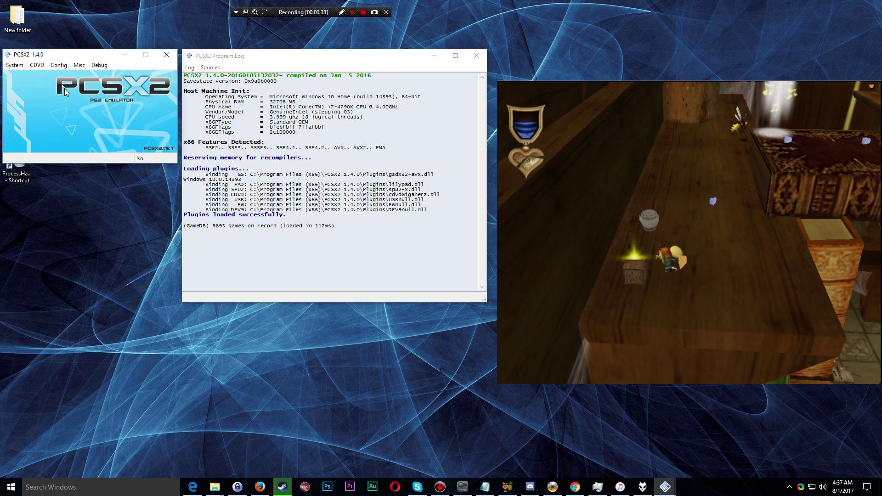
pyautogui.click(61, 66)
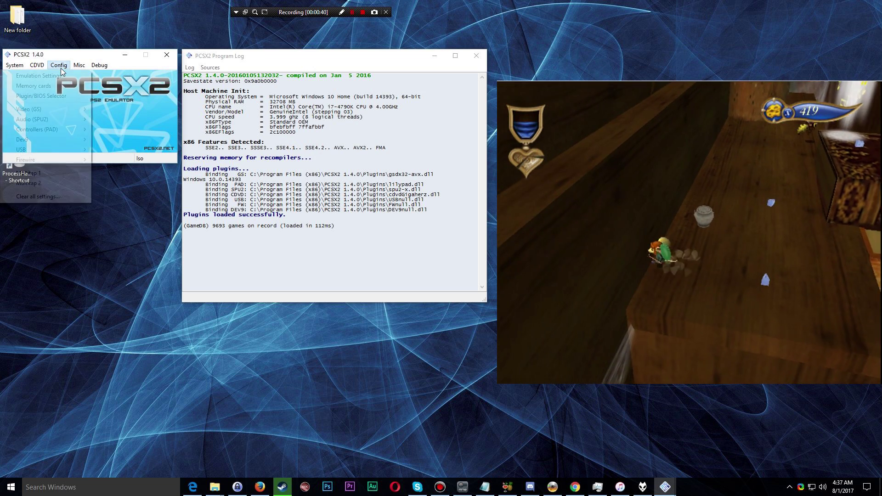
pyautogui.moveTo(63, 129)
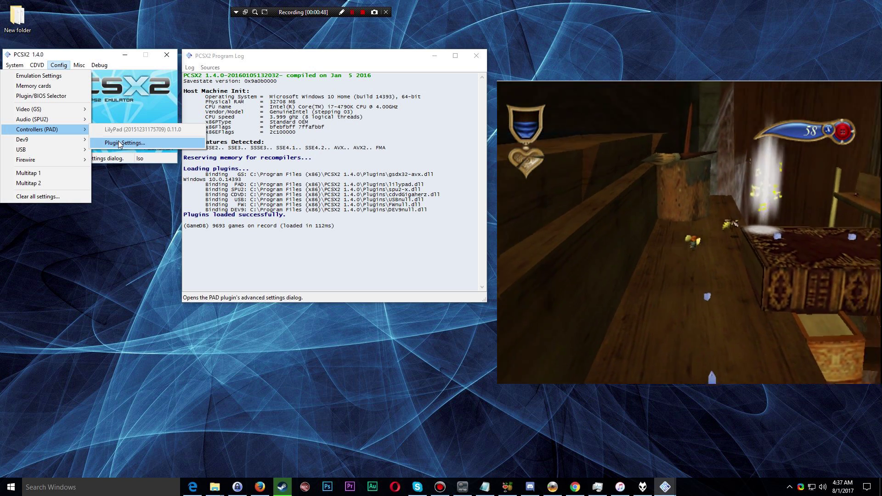
pyautogui.click(119, 144)
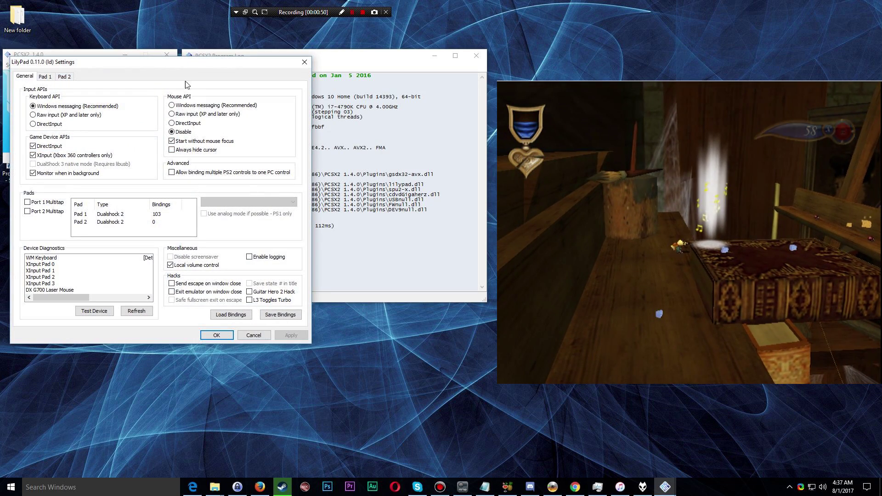
pyautogui.moveTo(181, 66); pyautogui.dragTo(296, 116)
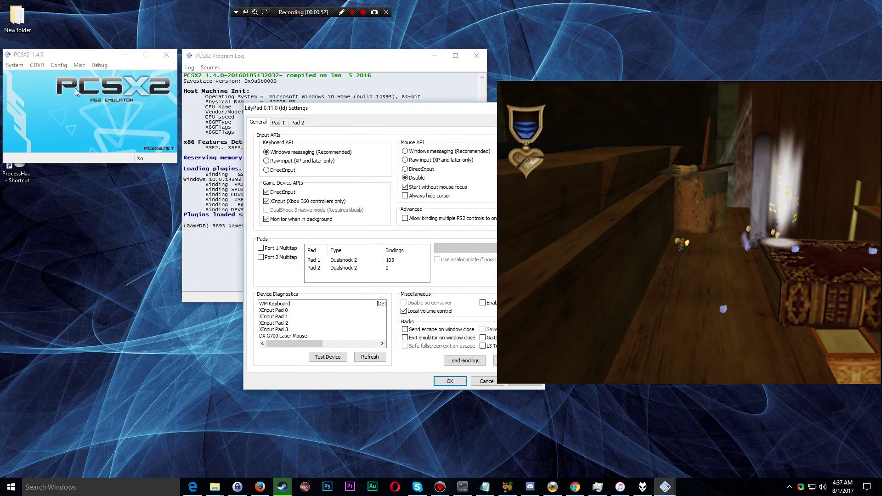
pyautogui.moveTo(383, 114); pyautogui.dragTo(331, 109)
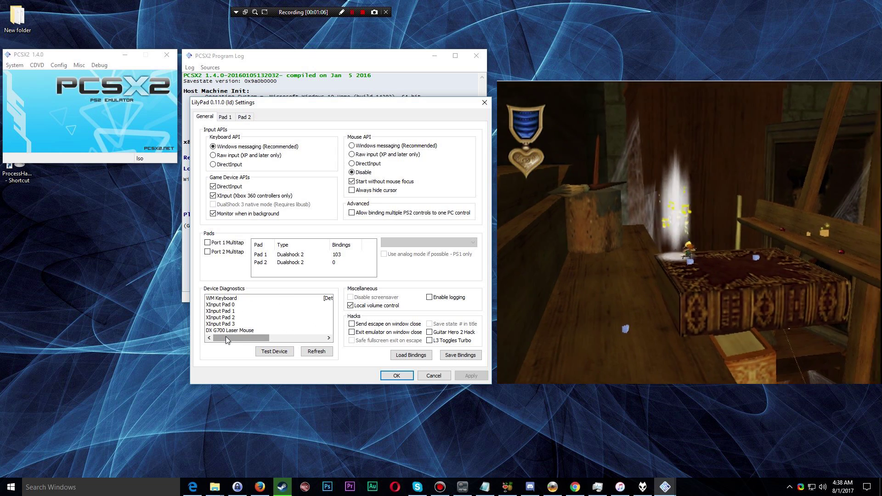
# Step: Examine the XInput Pad 0 to 3 entries in the device diagnostics list
pyautogui.click(226, 337)
pyautogui.moveTo(225, 337)
pyautogui.mouseDown()
pyautogui.moveTo(280, 338)
pyautogui.moveTo(211, 339)
pyautogui.mouseUp()
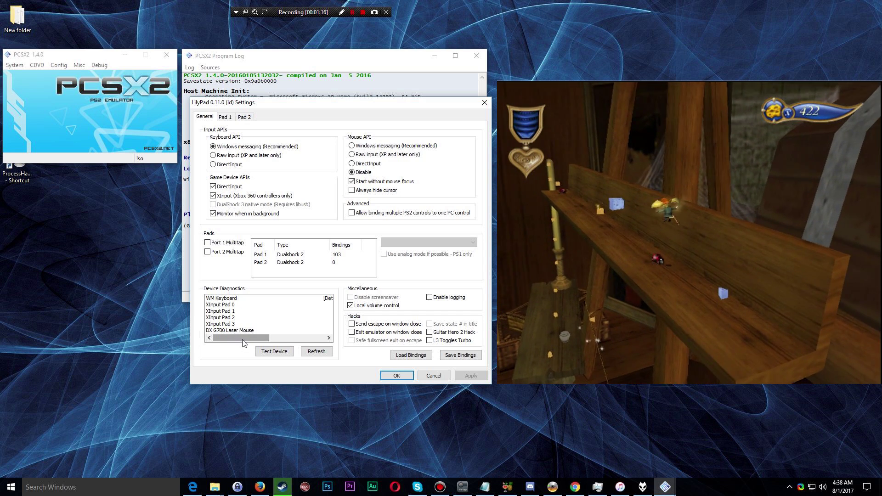
pyautogui.click(221, 311)
pyautogui.click(219, 318)
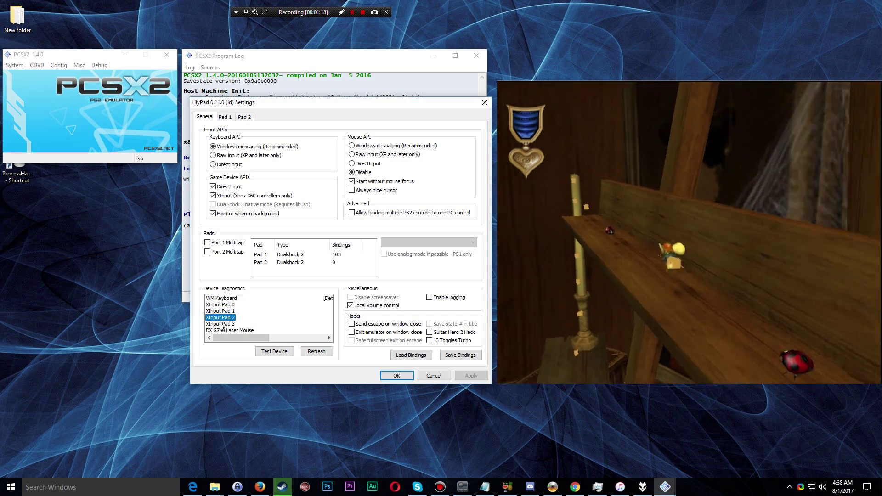
pyautogui.click(220, 324)
pyautogui.click(222, 312)
pyautogui.click(224, 306)
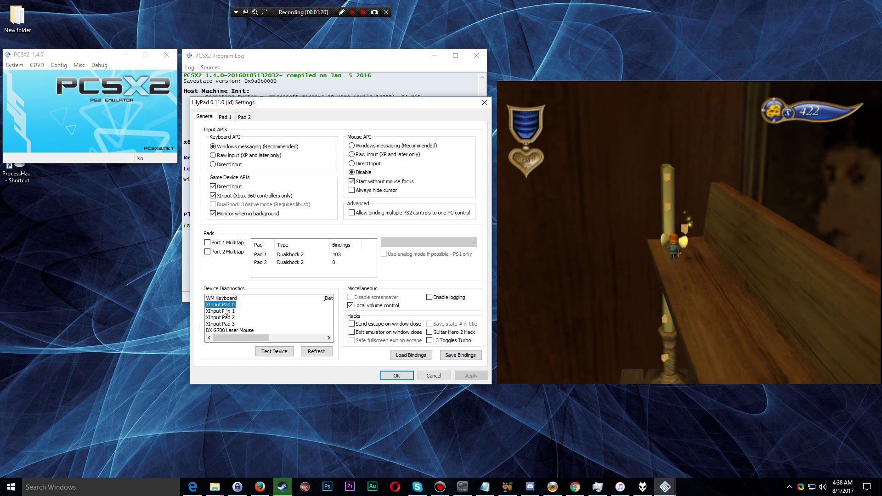
pyautogui.moveTo(239, 338)
pyautogui.mouseDown()
pyautogui.moveTo(307, 342)
pyautogui.moveTo(230, 345)
pyautogui.mouseUp()
# Step: Test the WM Keyboard device's key input, and close the test window
pyautogui.click(220, 299)
pyautogui.click(285, 356)
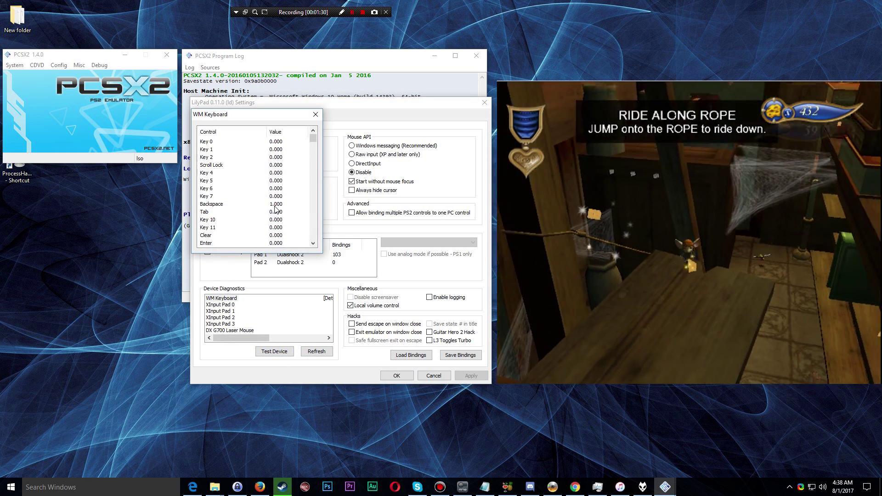
pyautogui.click(316, 115)
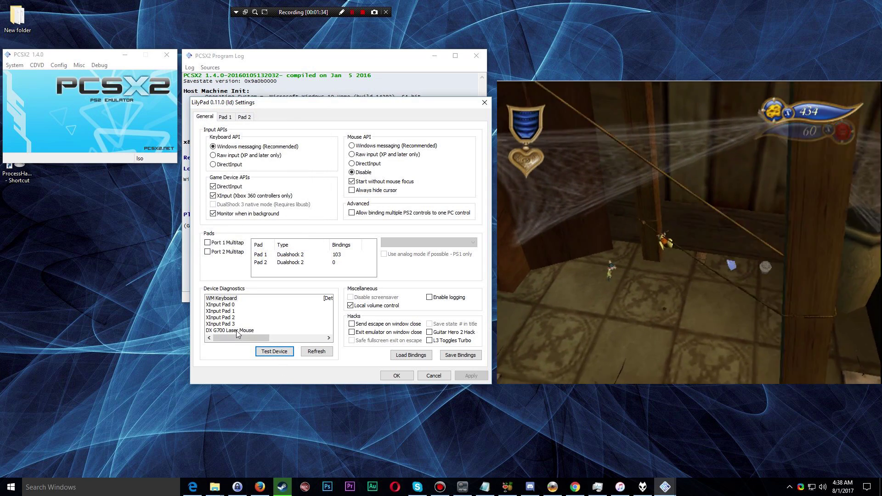
# Step: Inspect the detached Xbox One controller entry in the device diagnostics list
pyautogui.moveTo(244, 338); pyautogui.dragTo(302, 339)
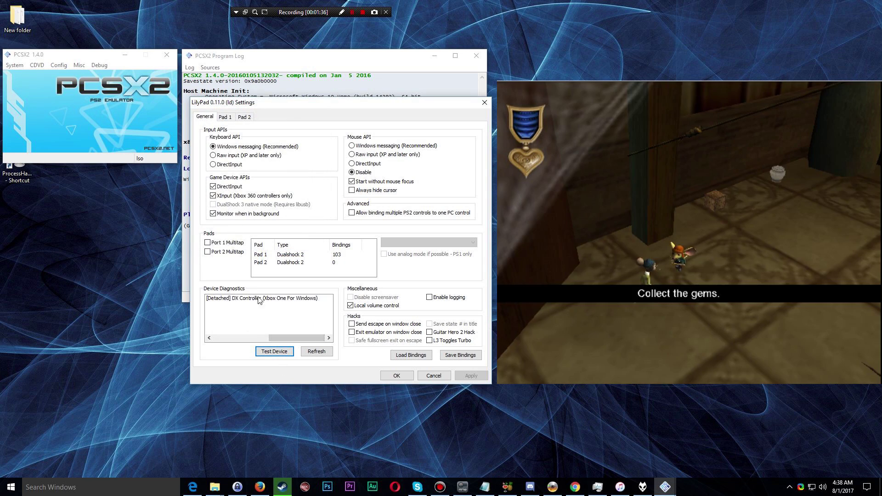
pyautogui.click(259, 299)
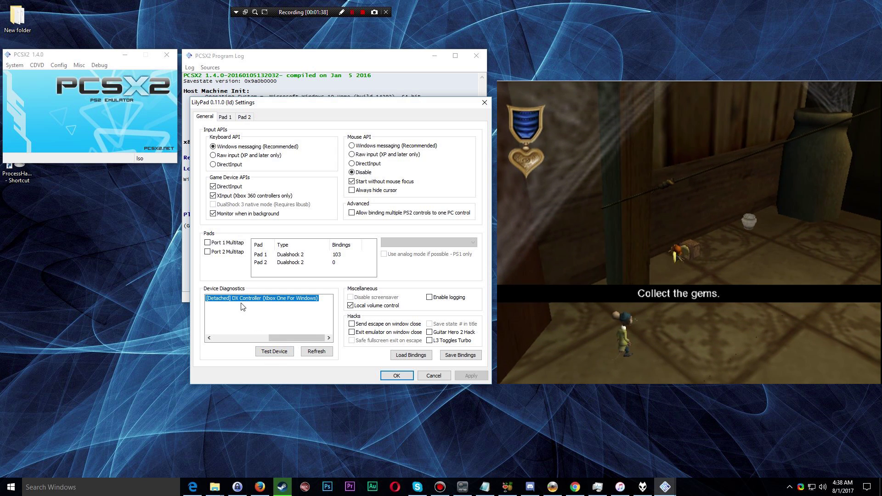
pyautogui.moveTo(280, 343); pyautogui.dragTo(319, 338)
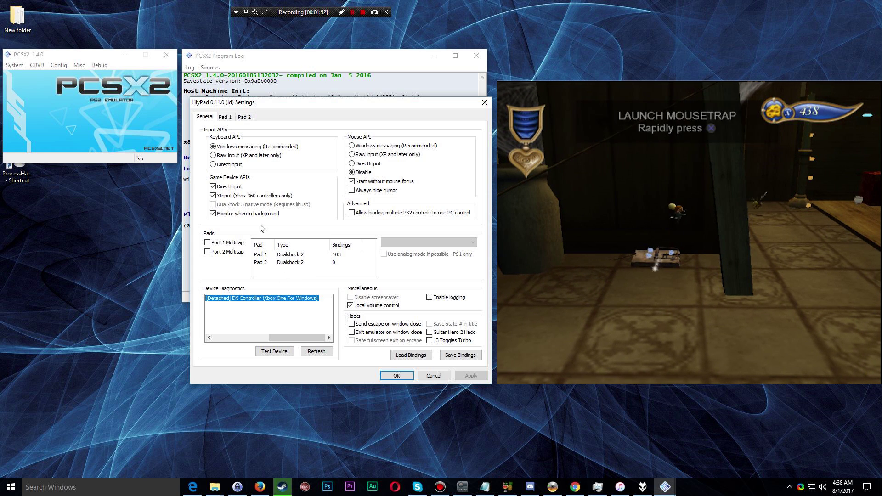
# Step: Review Pad 1's keyboard bindings, including the ones for Select, Start and R-Stick Left
pyautogui.click(225, 117)
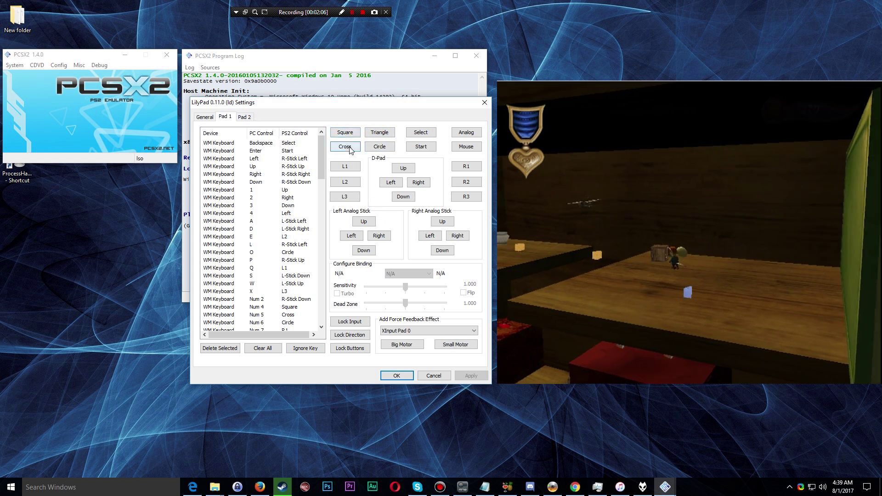
pyautogui.moveTo(345, 102); pyautogui.dragTo(360, 98)
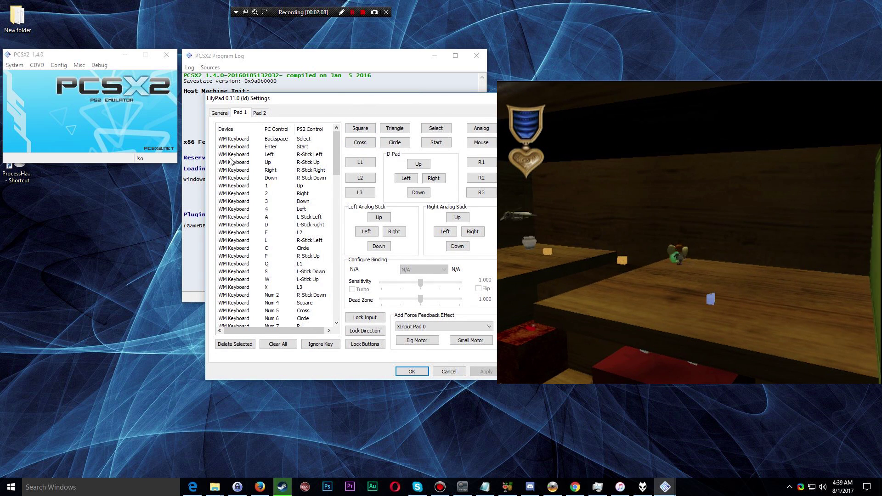
pyautogui.click(244, 139)
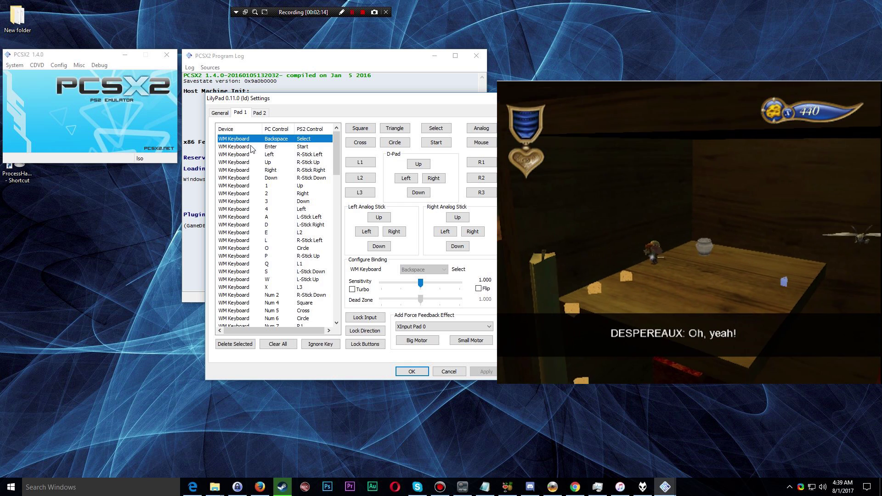
pyautogui.click(253, 147)
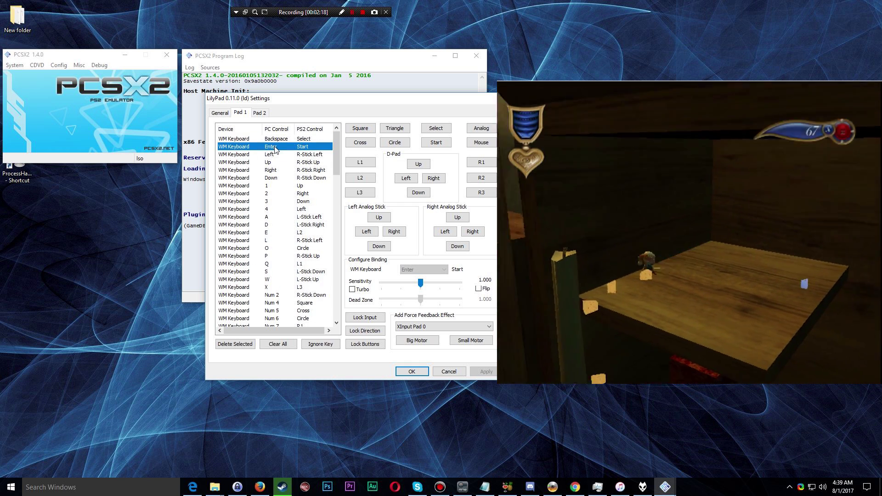
pyautogui.click(308, 156)
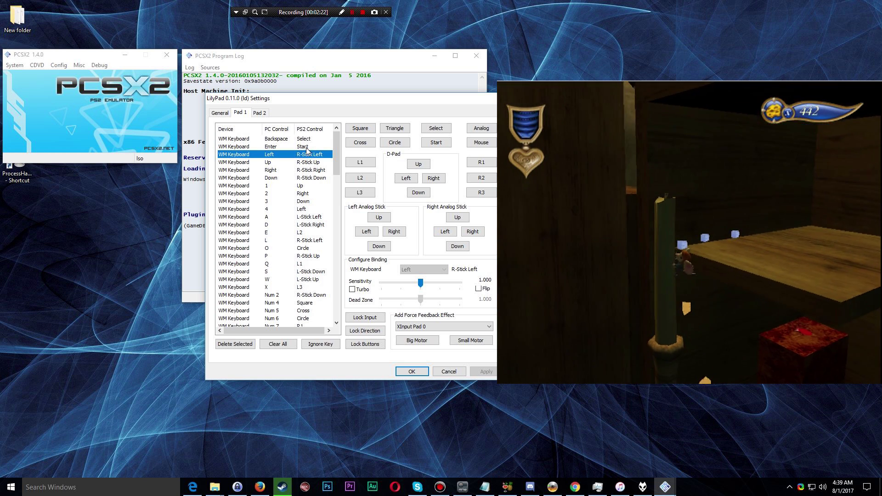
pyautogui.click(308, 147)
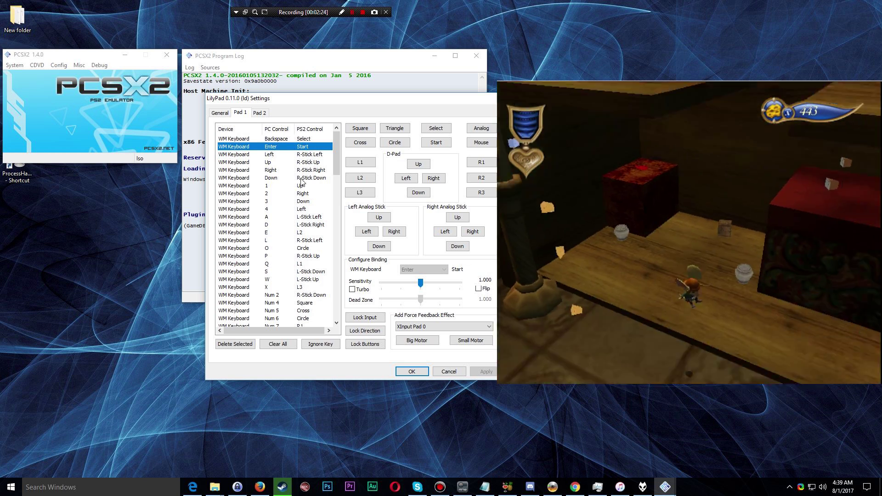
pyautogui.scroll(-6, 297, 220)
pyautogui.moveTo(338, 194); pyautogui.dragTo(338, 157)
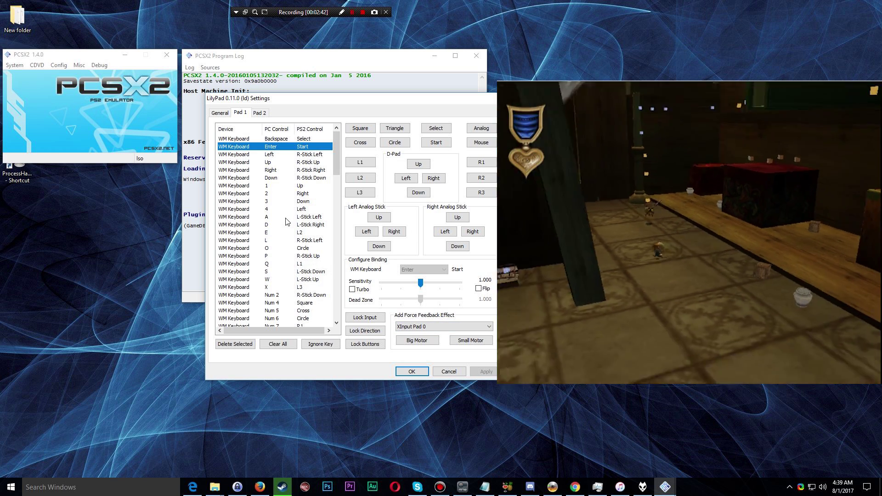
# Step: Bind Pad 2's left analog stick to W for up, A for left, S for down and D for right, and apply the bindings
pyautogui.click(260, 113)
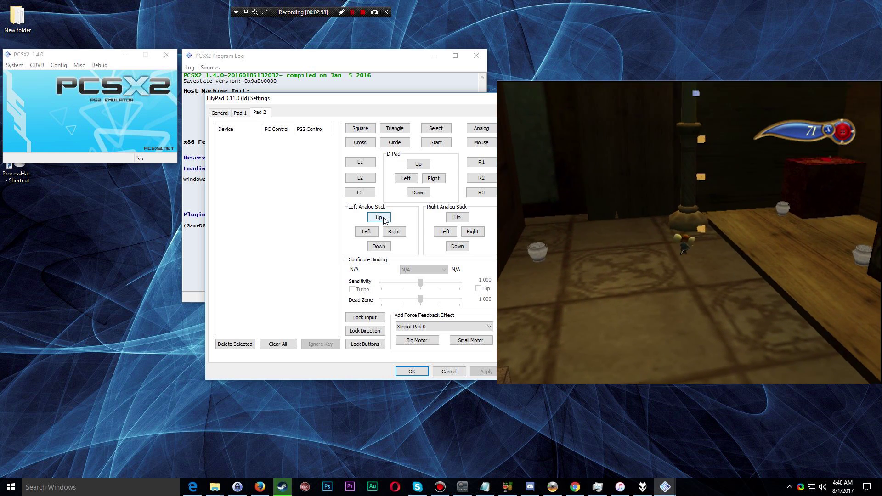
pyautogui.click(384, 218)
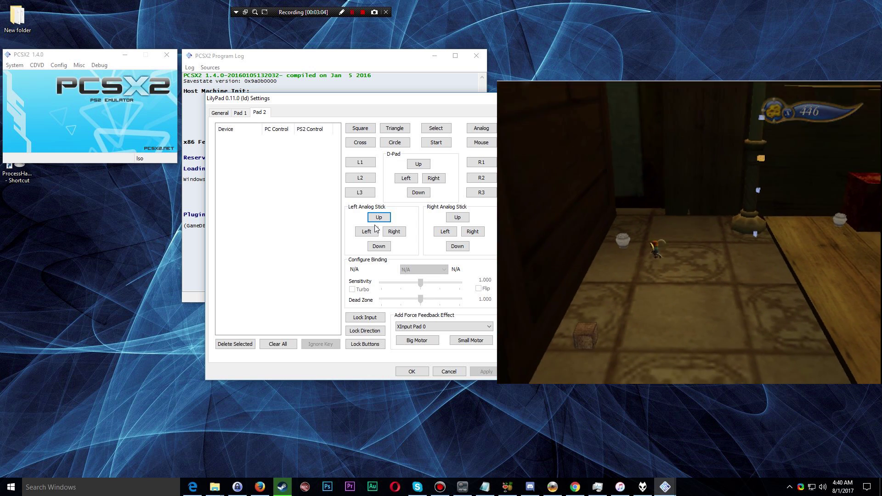
pyautogui.press('w')
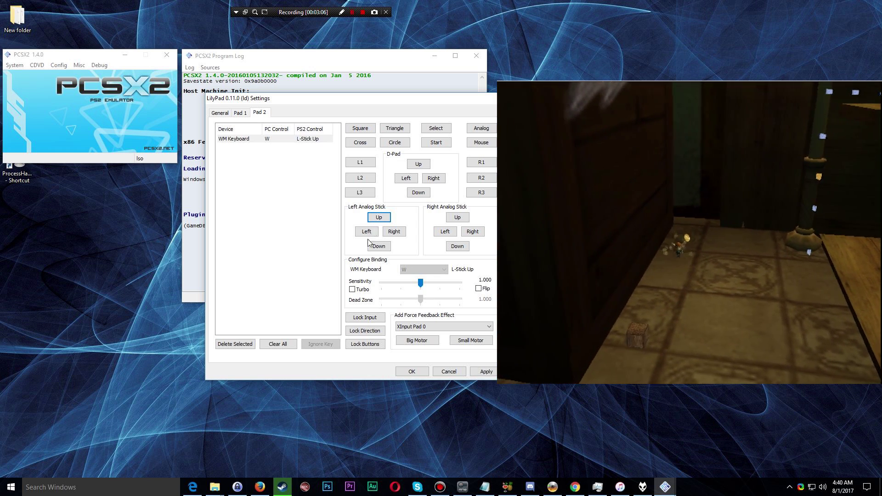
pyautogui.click(367, 231)
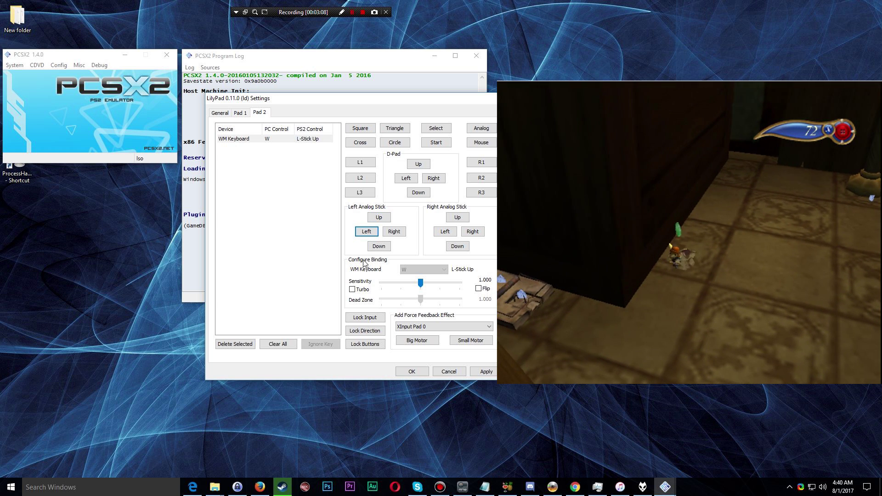
pyautogui.press('a')
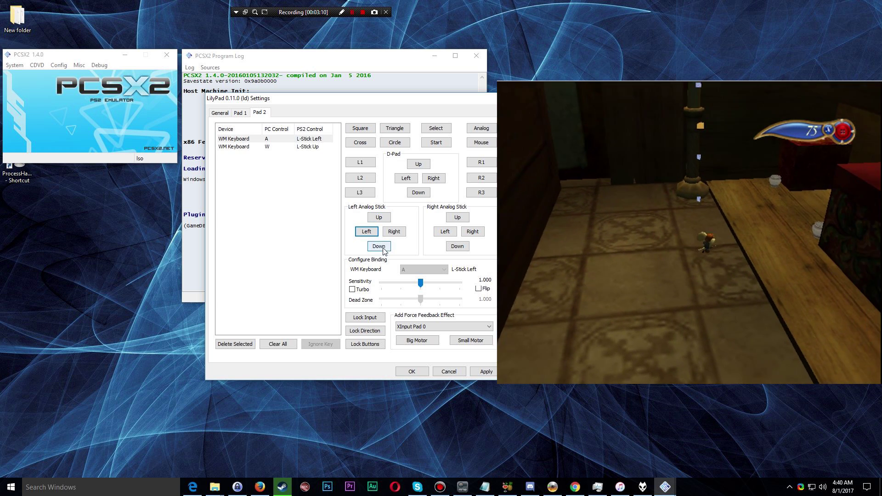
pyautogui.click(379, 247)
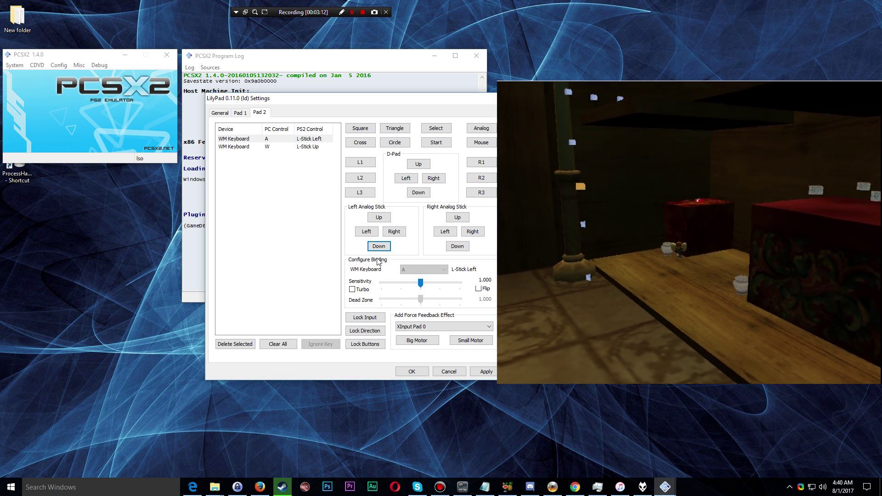
pyautogui.press('s')
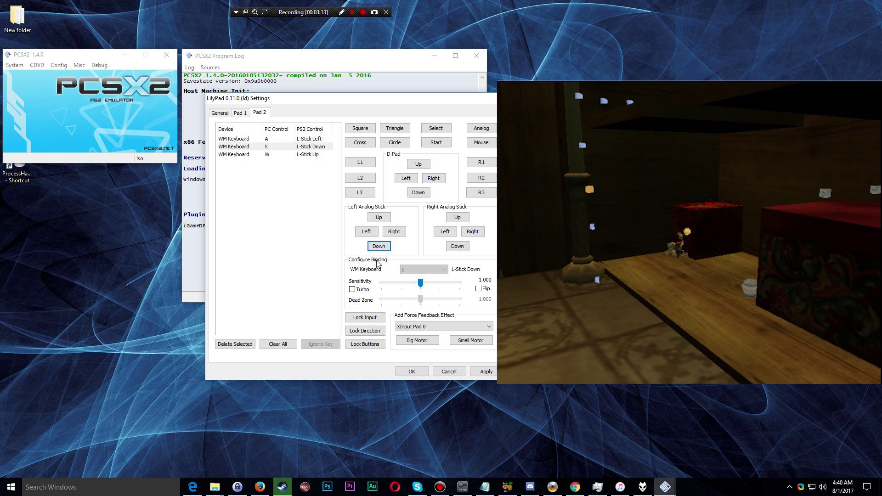
pyautogui.click(391, 232)
pyautogui.press('d')
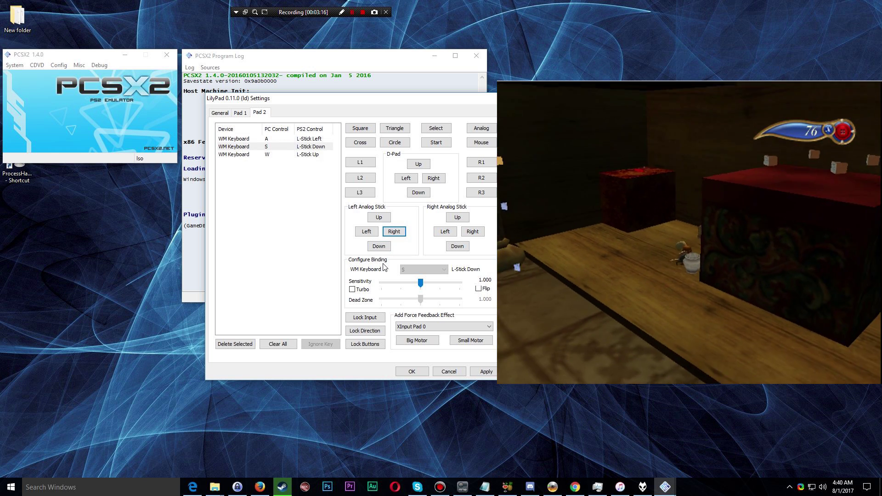
pyautogui.click(379, 217)
pyautogui.press('w')
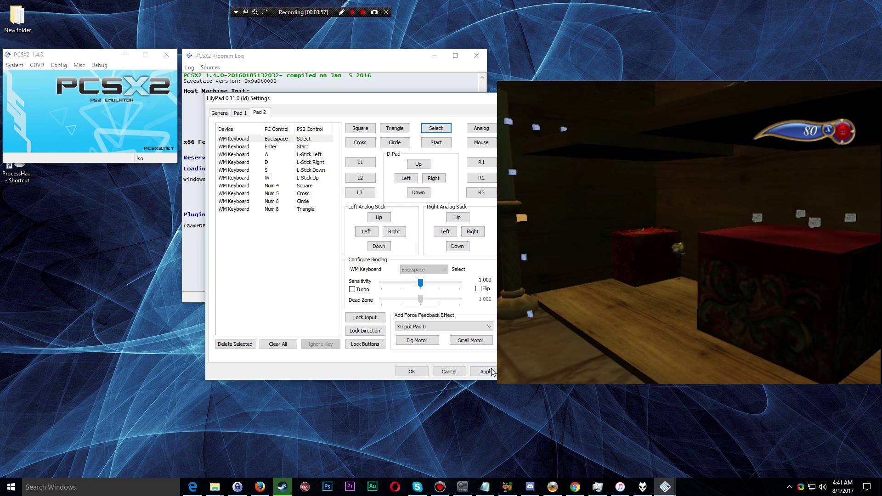
pyautogui.click(490, 371)
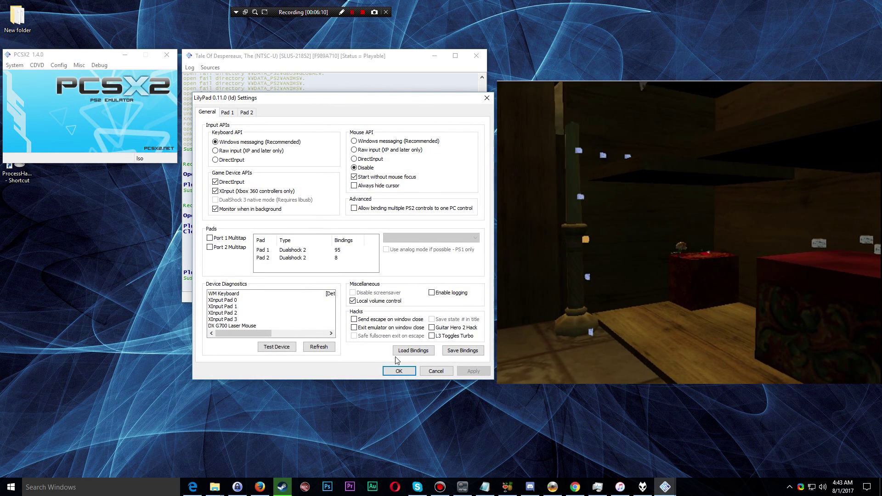
# Step: Save the controller bindings as LilyPad.lily in The Tale of Despereaux folder
pyautogui.click(469, 355)
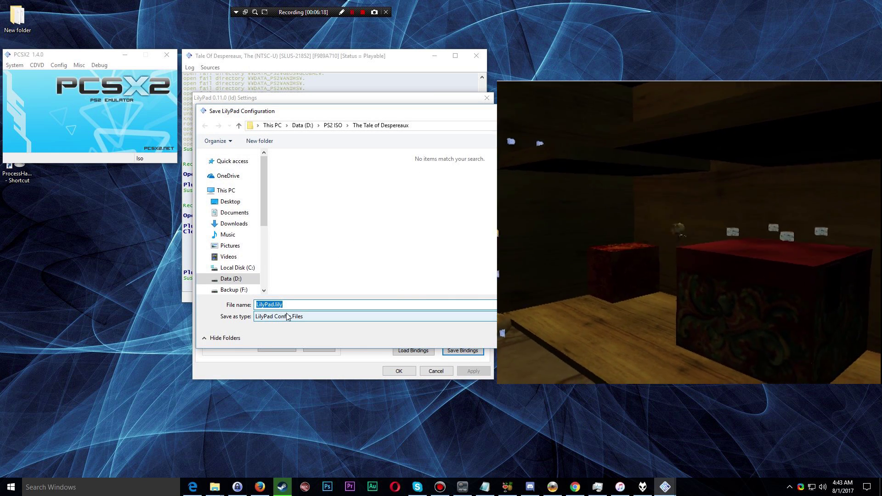
pyautogui.press('End')
pyautogui.press('Return')
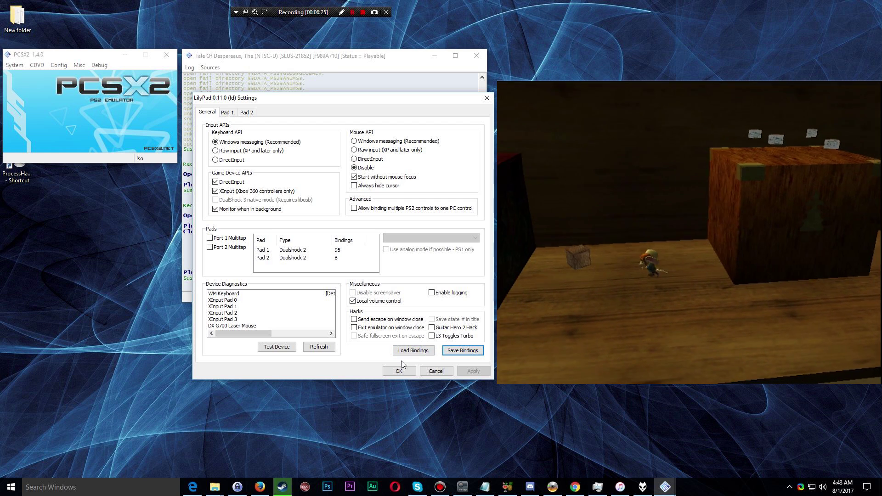
# Step: Display Pad 1's current bindings in the LilyPad settings
pyautogui.moveTo(331, 99); pyautogui.dragTo(358, 113)
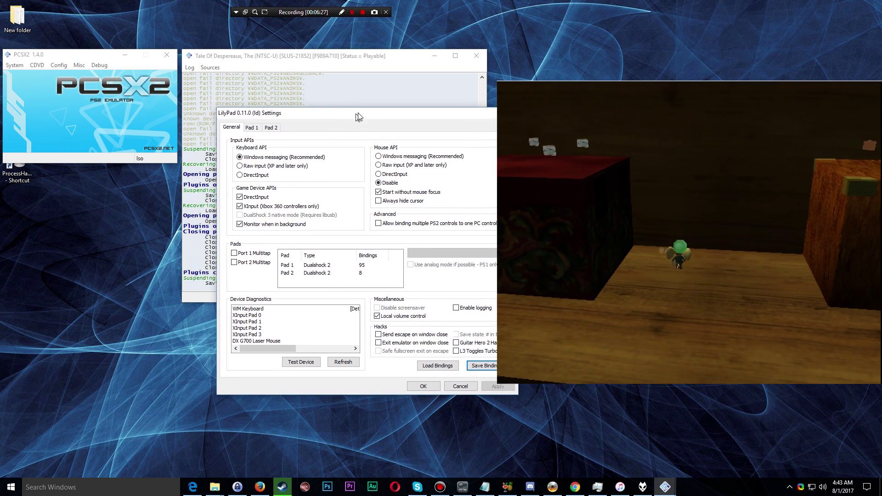
pyautogui.click(255, 126)
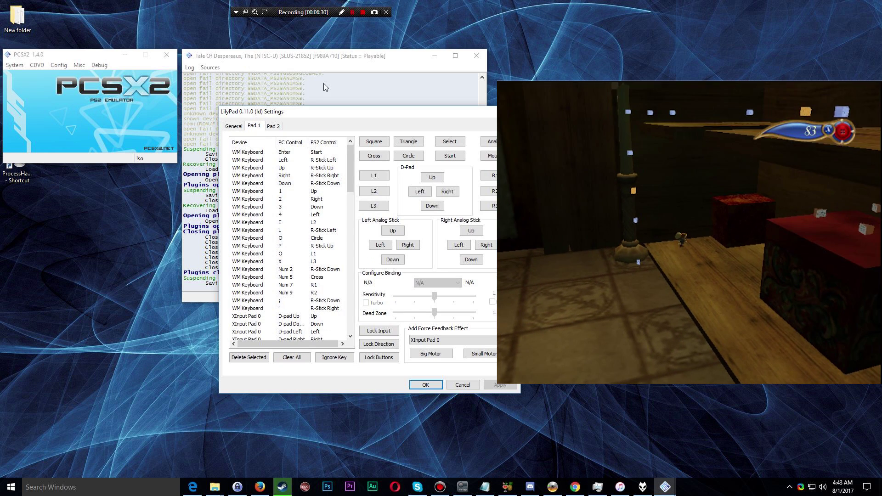
# Step: Display Pad 2's bindings and move the LilyPad settings window clear of the game window
pyautogui.click(274, 126)
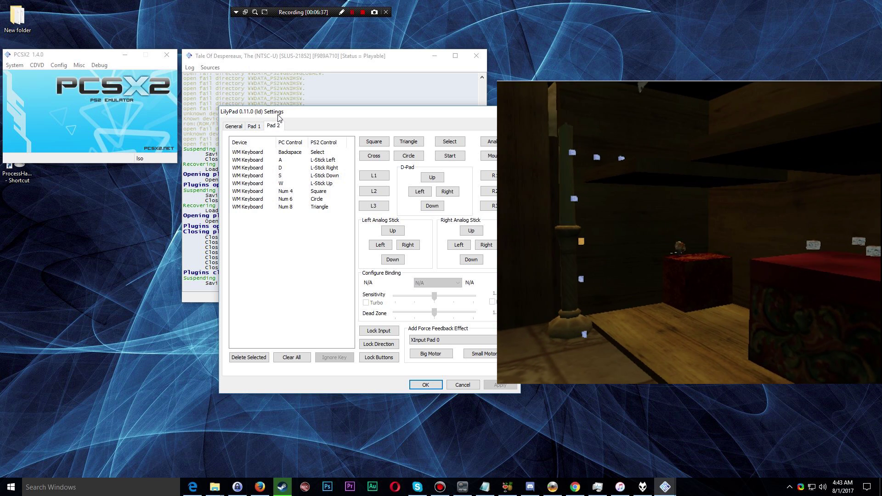
pyautogui.moveTo(278, 116); pyautogui.dragTo(244, 115)
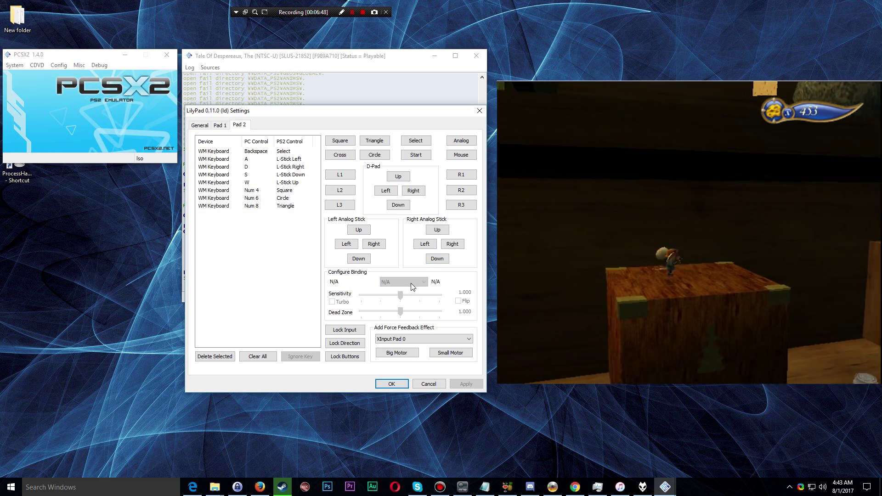
pyautogui.moveTo(335, 115); pyautogui.dragTo(334, 130)
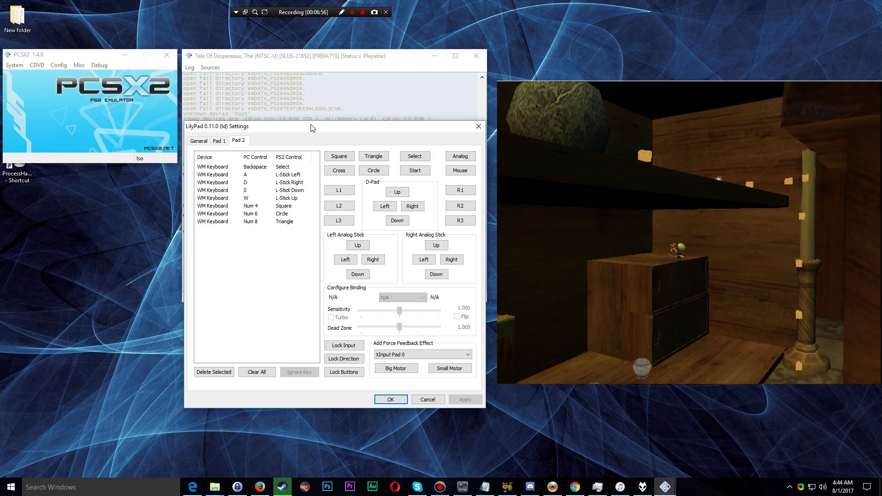
pyautogui.moveTo(311, 124); pyautogui.dragTo(308, 95)
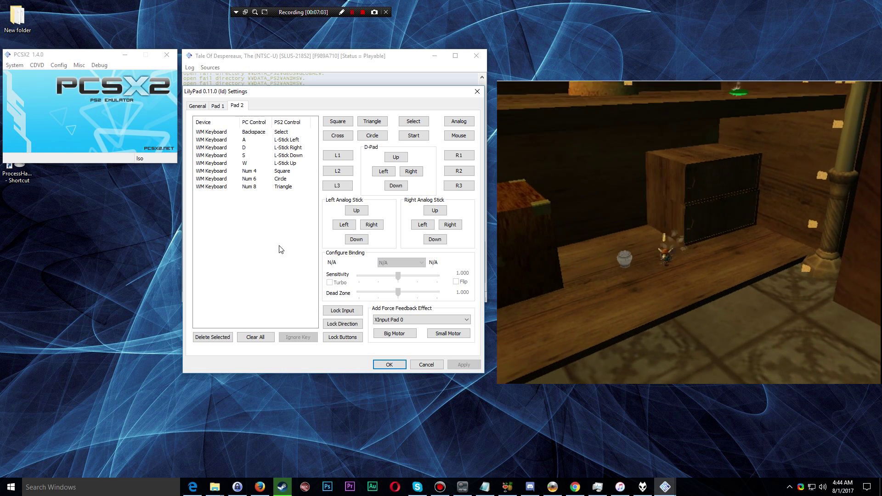
pyautogui.moveTo(367, 94)
pyautogui.mouseDown()
pyautogui.moveTo(366, 82)
pyautogui.moveTo(368, 92)
pyautogui.mouseUp()
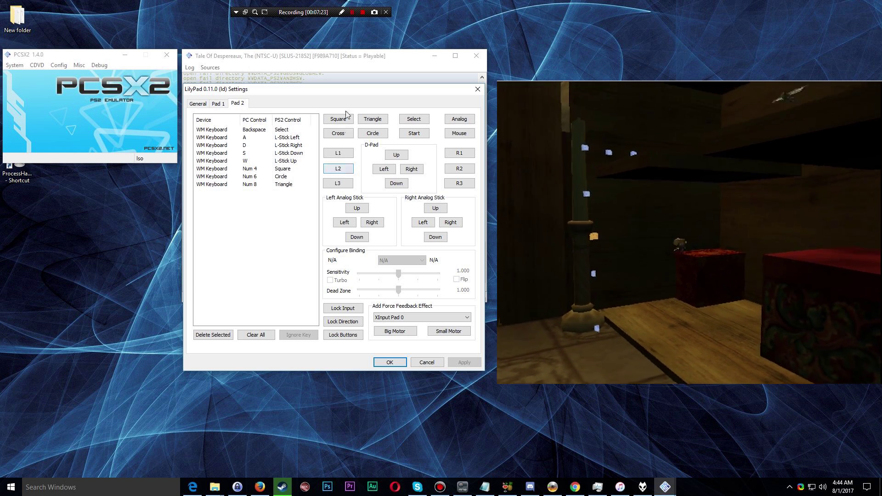
pyautogui.moveTo(351, 88)
pyautogui.mouseDown()
pyautogui.moveTo(351, 72)
pyautogui.moveTo(350, 79)
pyautogui.mouseUp()
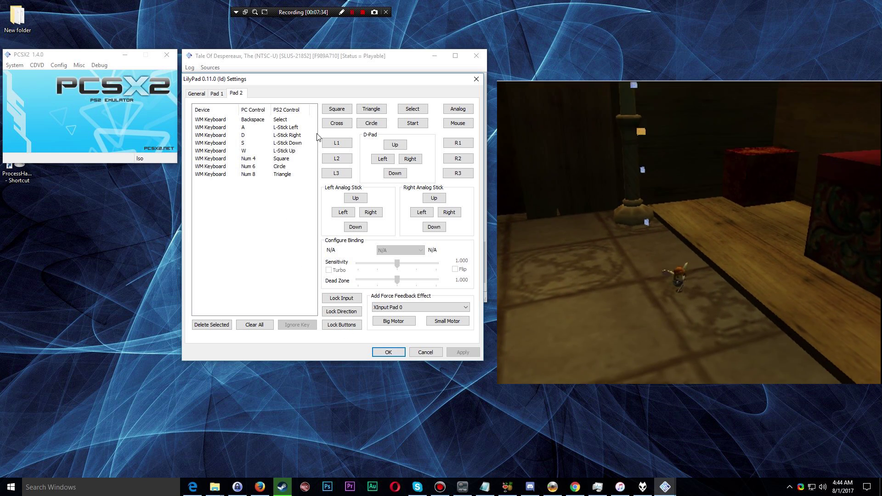
pyautogui.moveTo(287, 80); pyautogui.dragTo(287, 106)
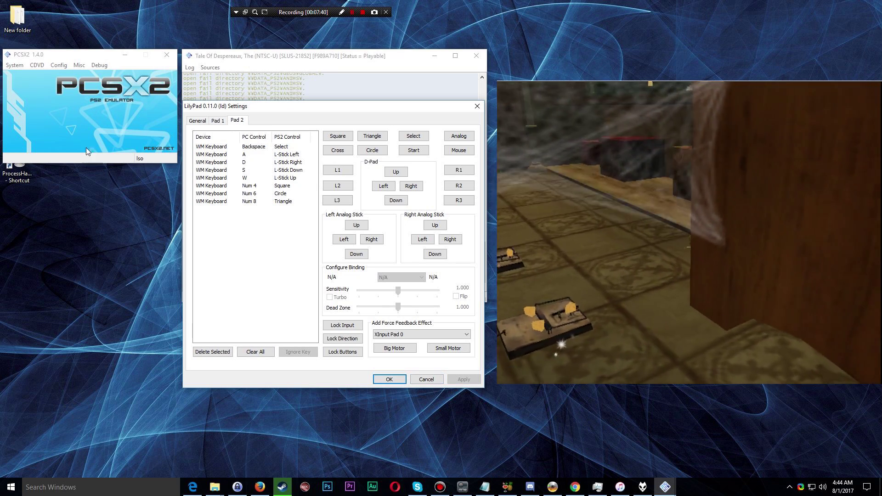
# Step: Close the LilyPad settings without making further changes
pyautogui.click(427, 379)
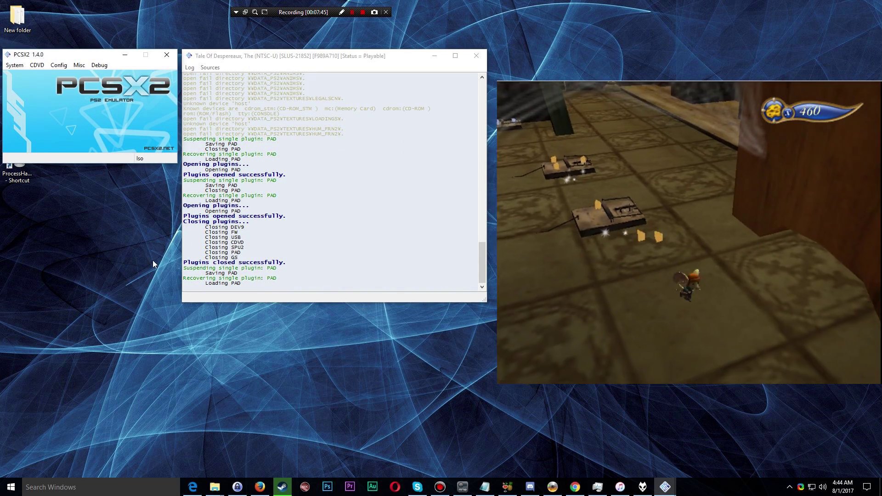